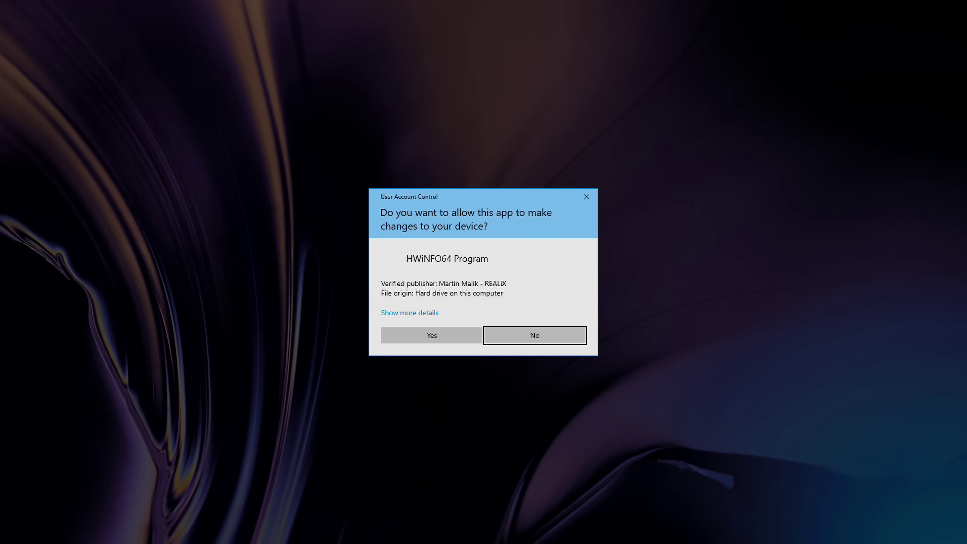
# - Approve HWiNFO64's UAC prompt so it monitors the Vega 56, then bring up the desktop menu
pyautogui.click(450, 337)
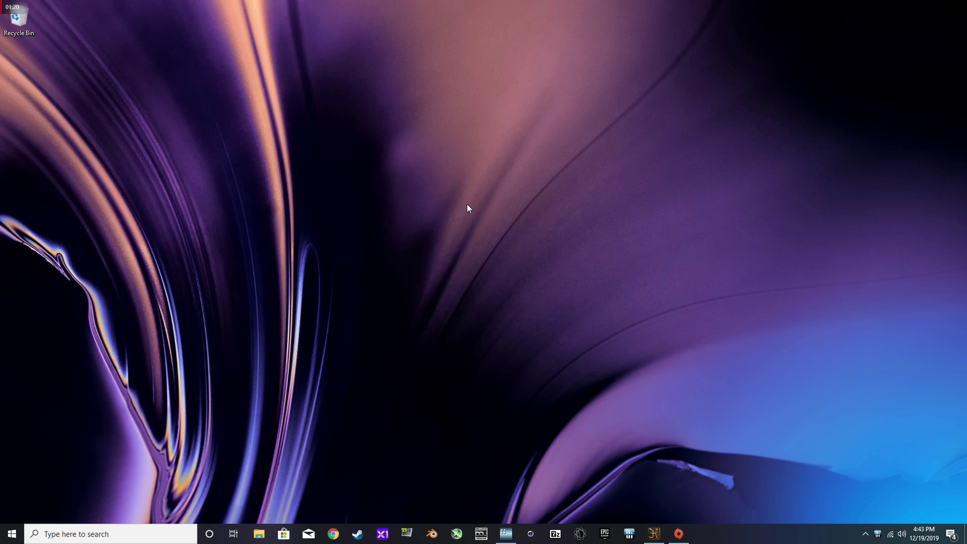
pyautogui.rightClick(467, 205)
# - Open Radeon GPU tuning beside Heaven and set the Vega 56 voltage control to Manual
pyautogui.click(494, 214)
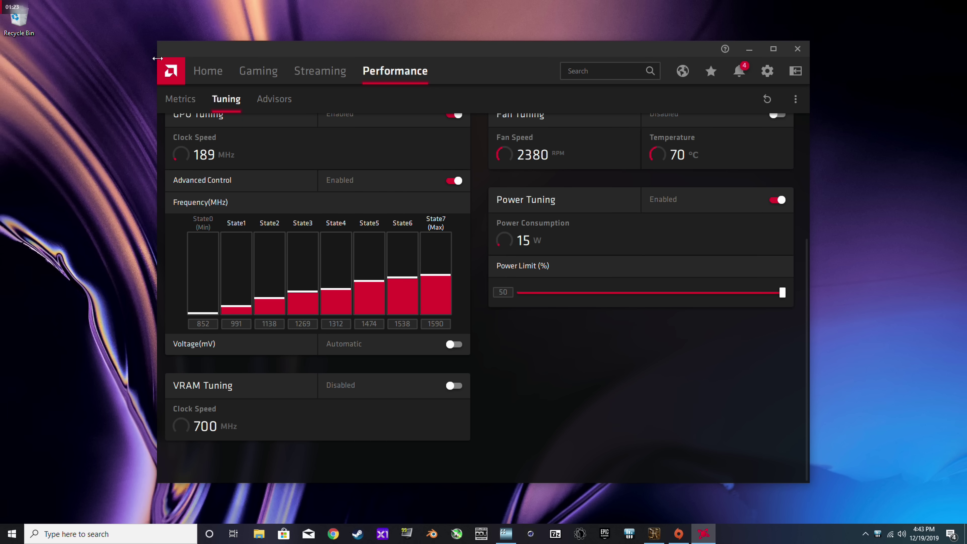
pyautogui.moveTo(393, 51); pyautogui.dragTo(517, 49)
pyautogui.hotkey('alt', 'Tab')
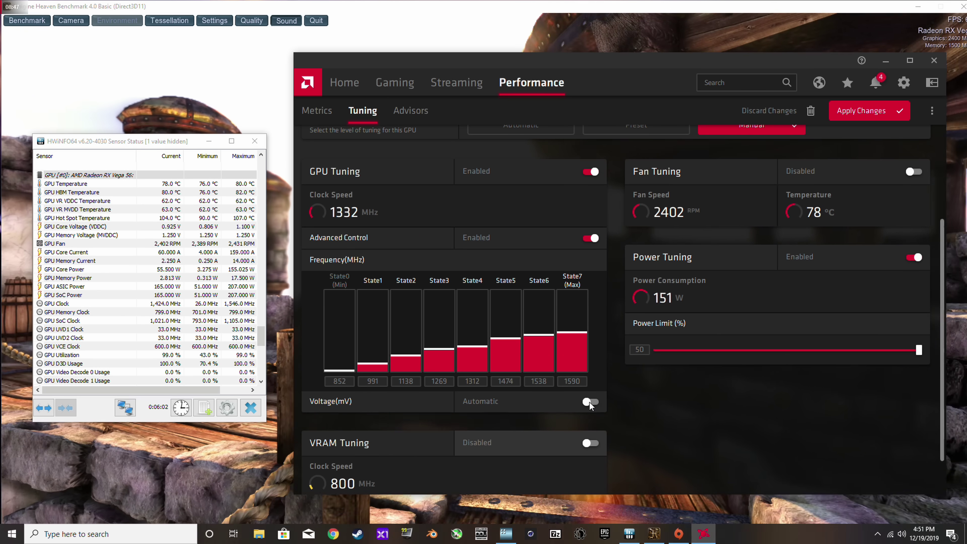
pyautogui.click(589, 402)
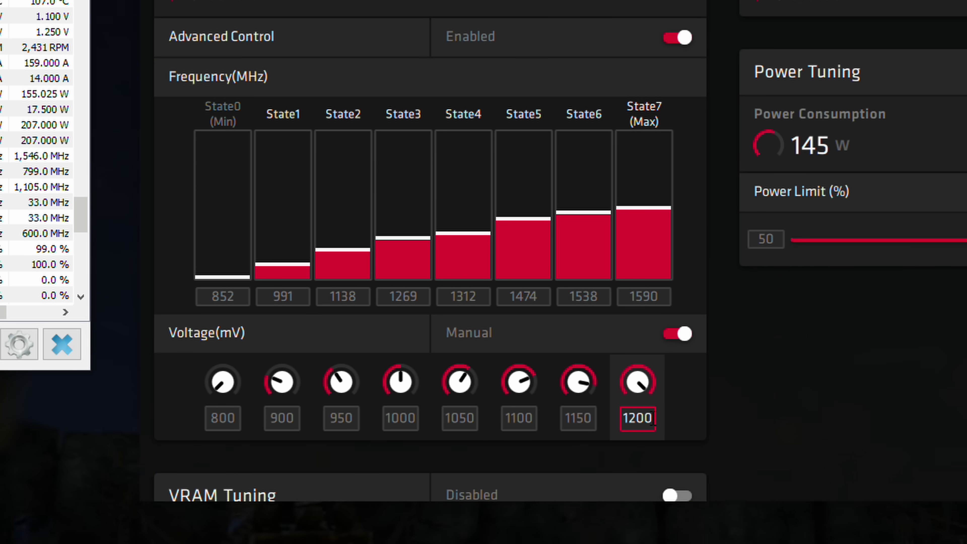
# - Enter Vega 56 voltages of 1000 mV for State7, 970 for State6, 950 for State3
pyautogui.press('Return')
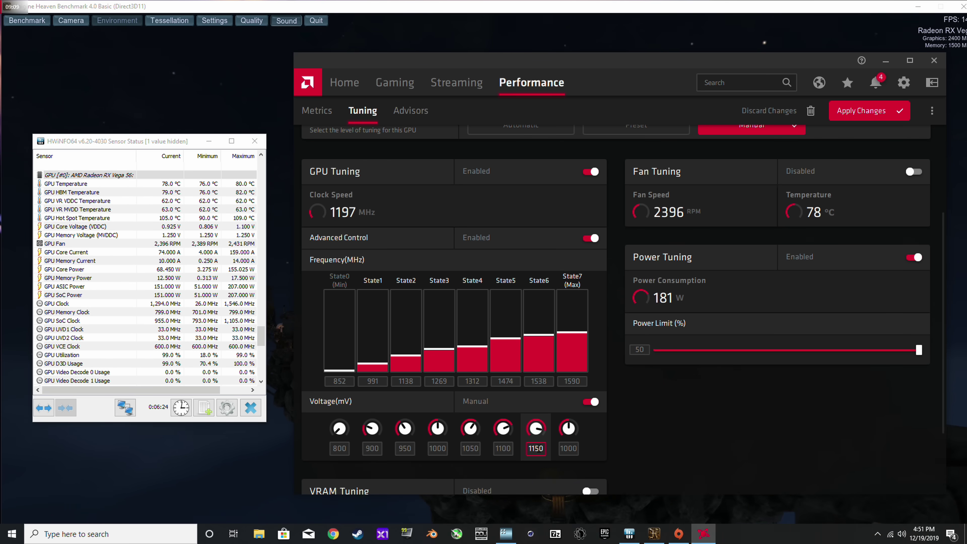
pyautogui.doubleClick(538, 450)
pyautogui.write('950')
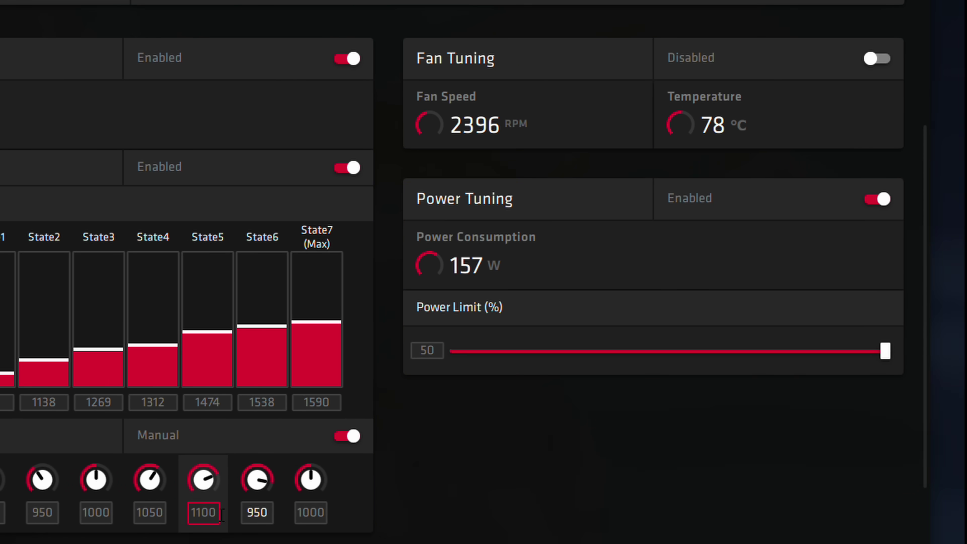
pyautogui.press('Left')
pyautogui.press('BackSpace')
pyautogui.write('7')
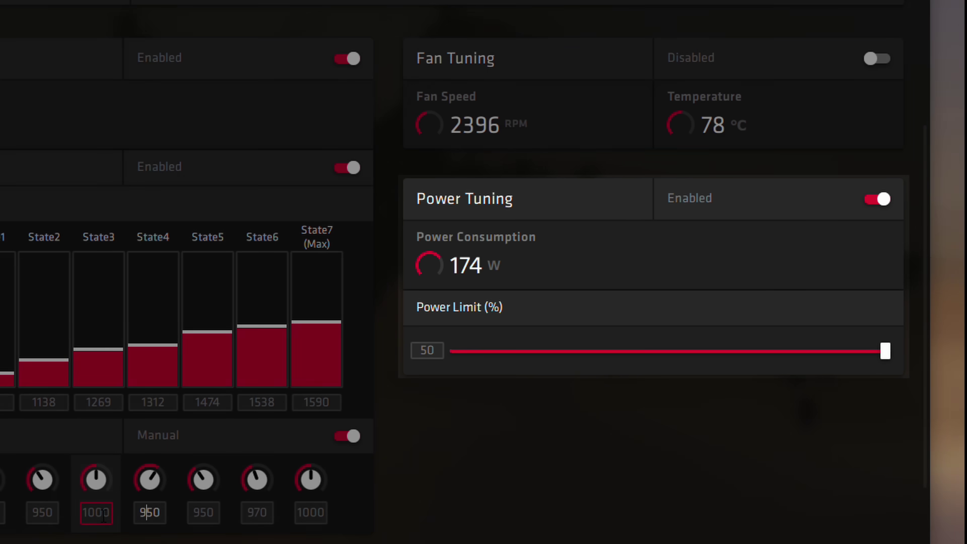
pyautogui.click(82, 513)
pyautogui.write('950')
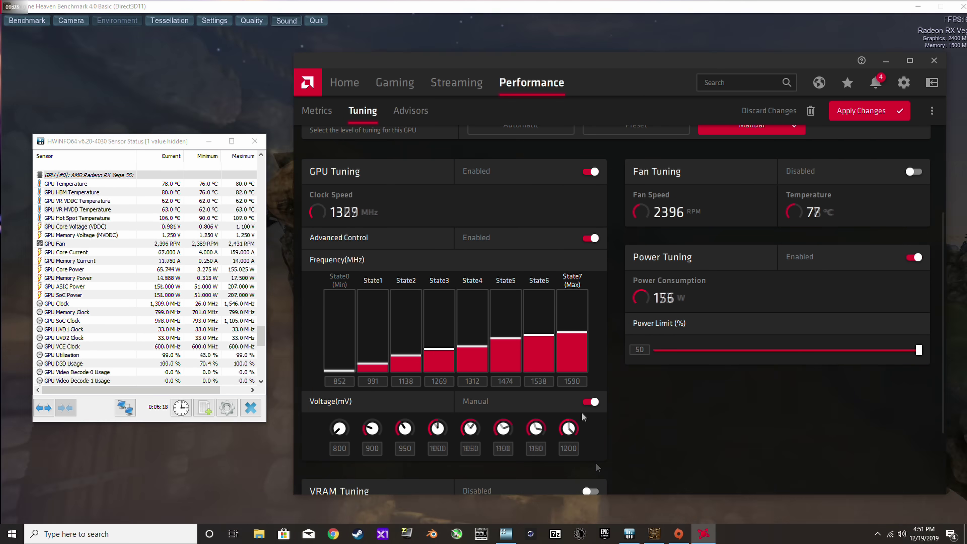
pyautogui.click(575, 449)
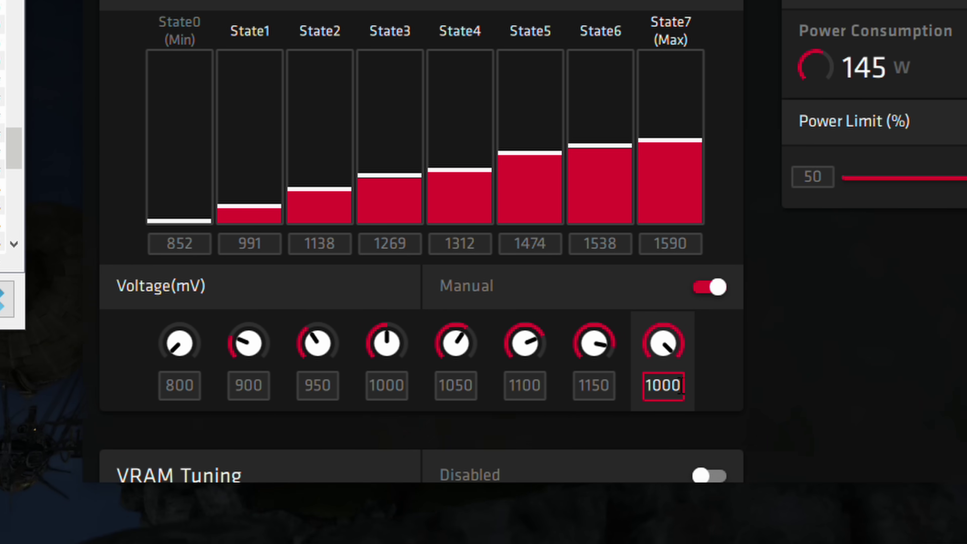
pyautogui.click(600, 385)
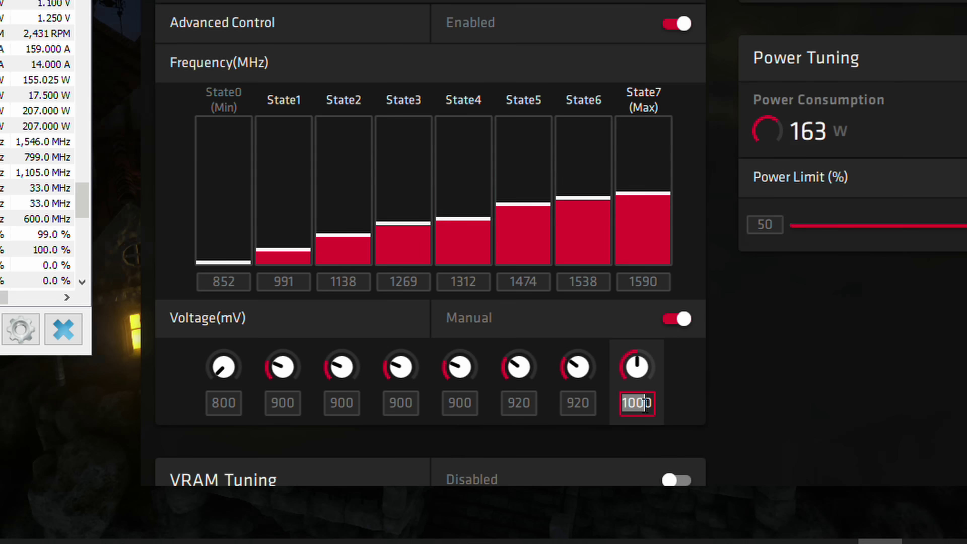
# - Retype the Vega 56 state voltages down to 800, 810, 830, 850, 870, 890, 900, 930 mV
pyautogui.write('9780')
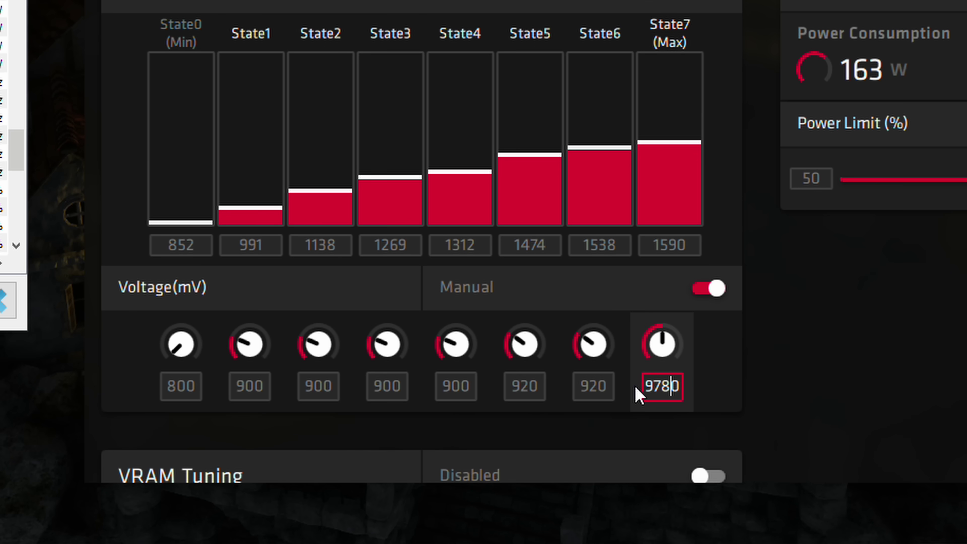
pyautogui.press('BackSpace')
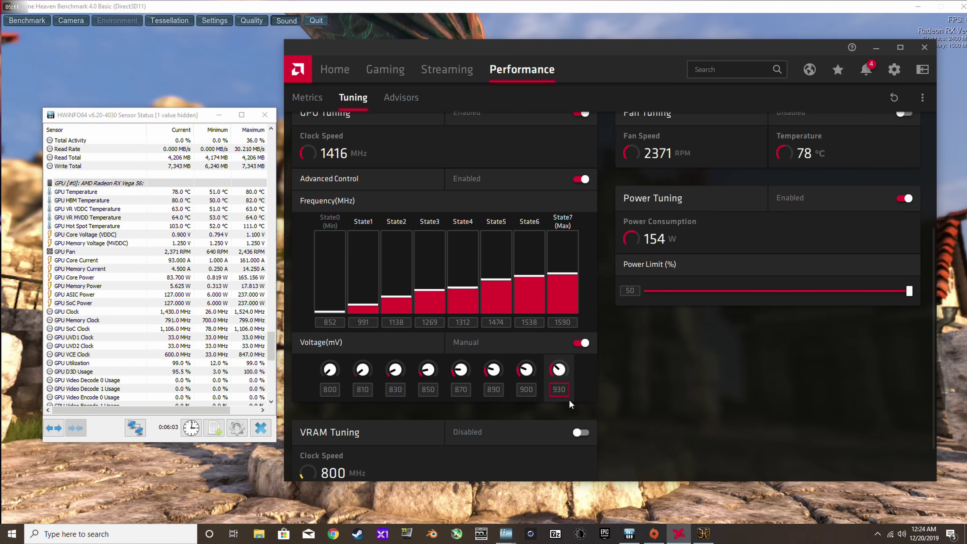
# - Return to the top of the Tuning page and open the tuning profile save/load options
pyautogui.scroll(5, 569, 399)
pyautogui.click(921, 98)
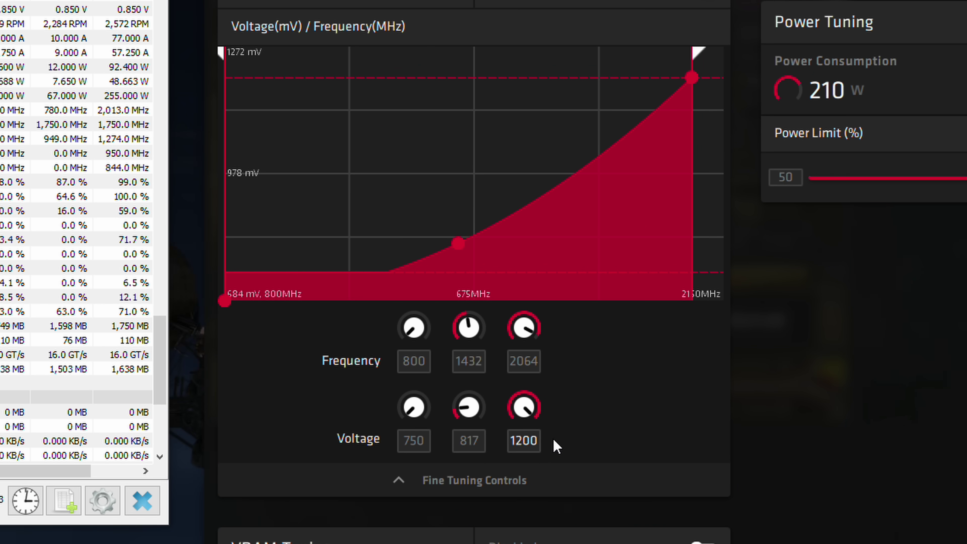
# - Change the third RX 5700 XT Voltage box to 1100 mV and apply the change
pyautogui.press('BackSpace')
pyautogui.write('1')
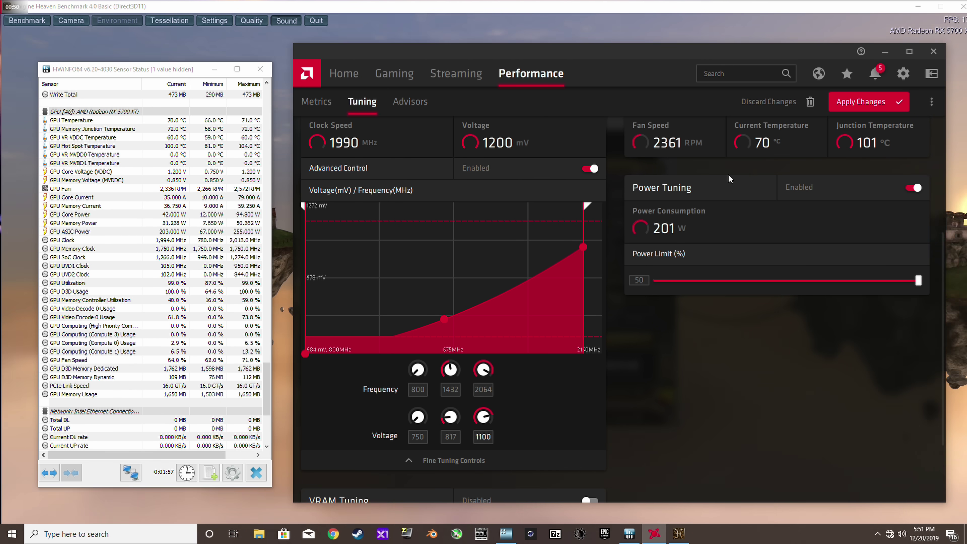
pyautogui.click(866, 104)
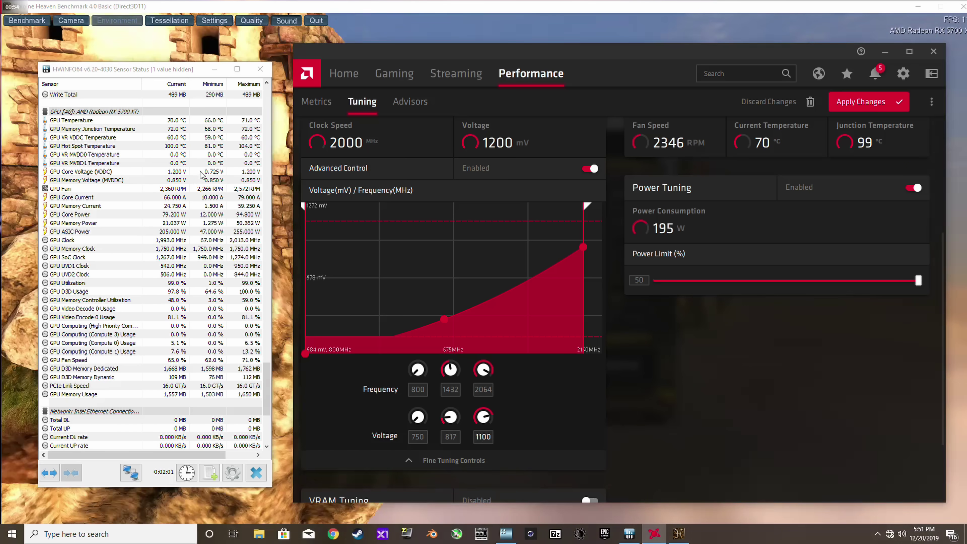
pyautogui.click(864, 107)
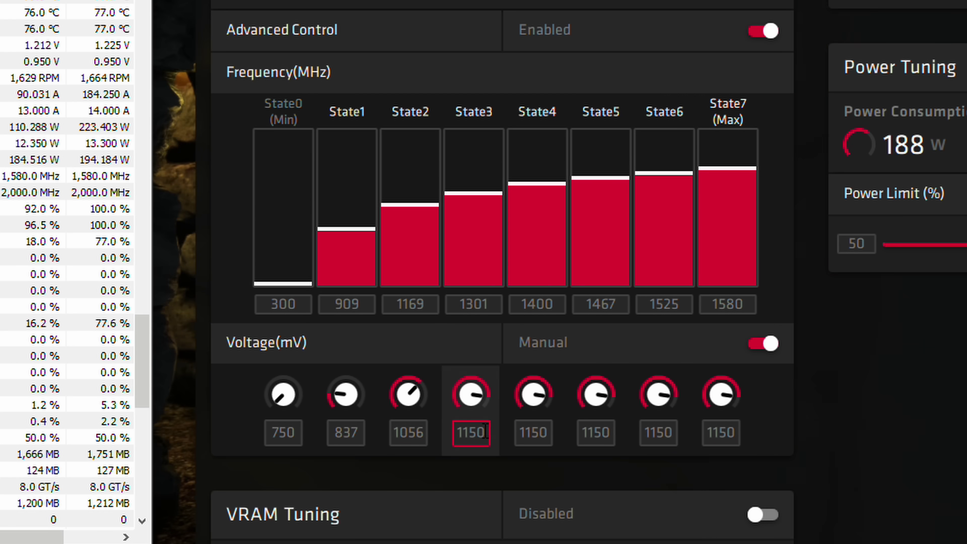
# - Set RX 590 State3–State7 voltages to 1100, 1110, 1110, 1120, 1120 mV and apply
pyautogui.write('0')
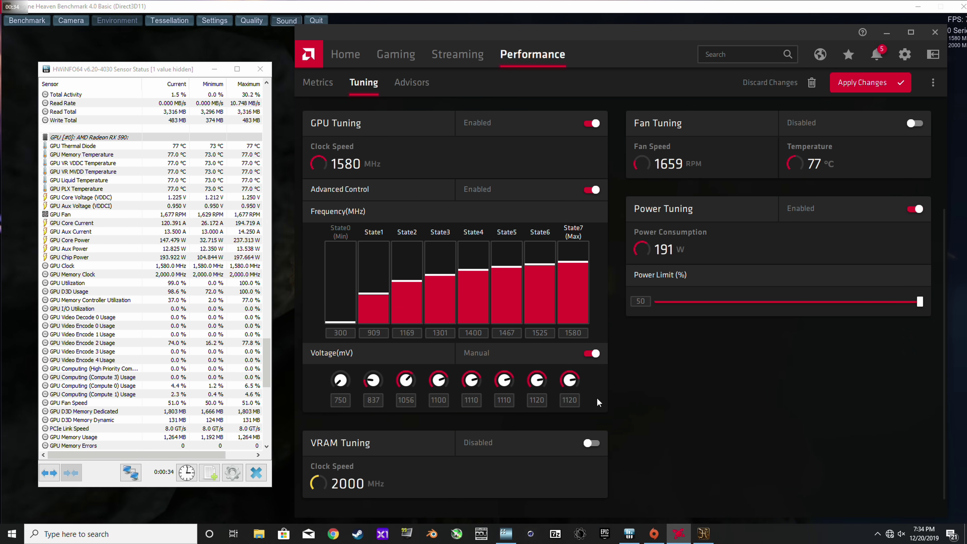
pyautogui.click(866, 81)
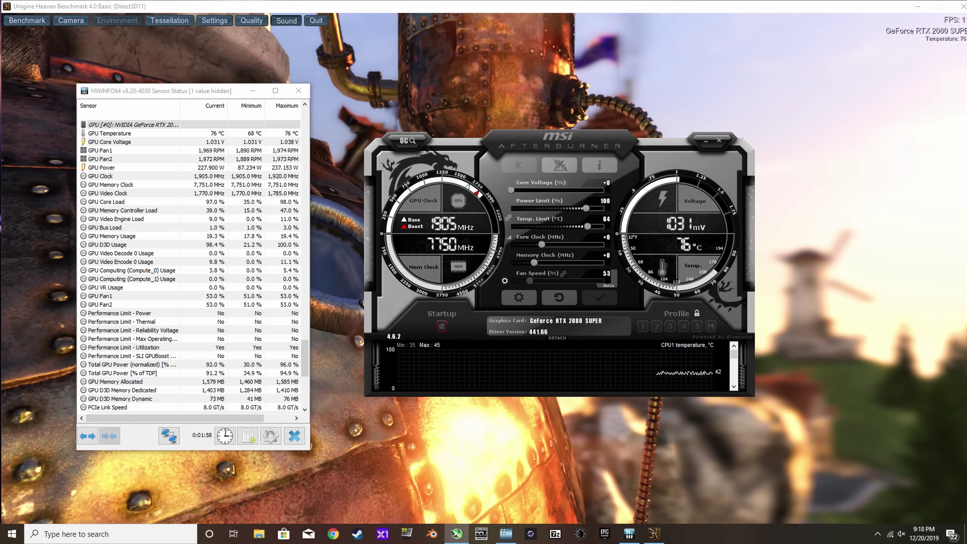
# - In the curve editor, flatten the RTX 2080 Super curve at 1905 MHz from 1000 mV
pyautogui.hotkey('ctrl', 'f')
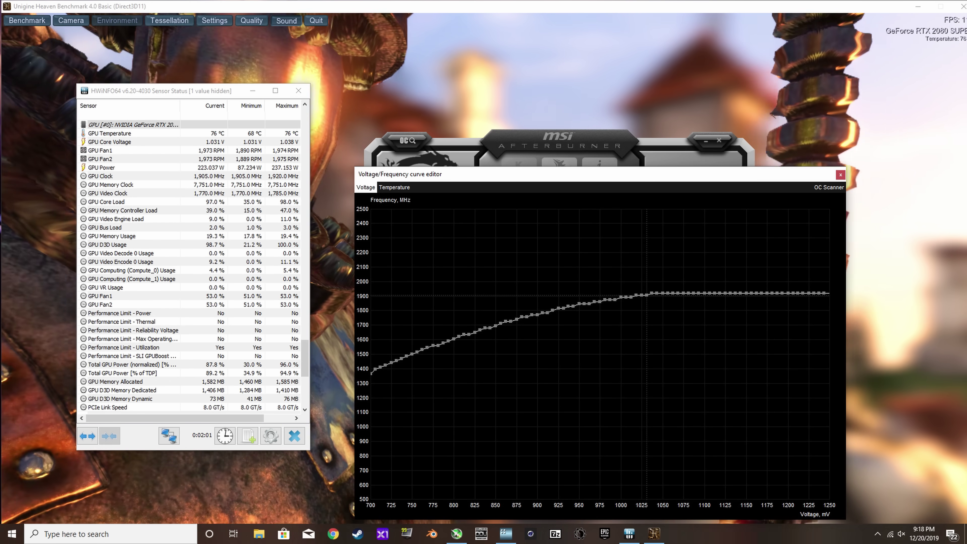
pyautogui.moveTo(512, 177); pyautogui.dragTo(512, 162)
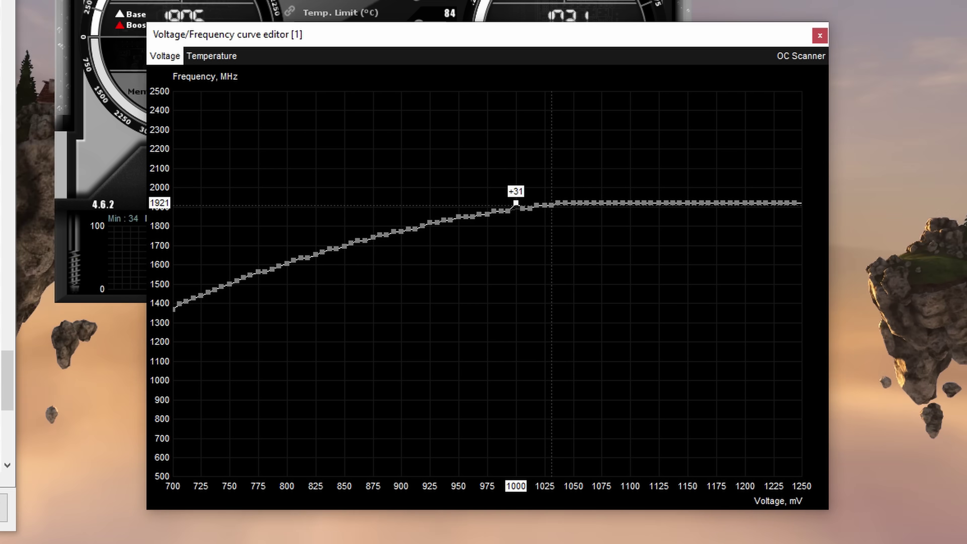
pyautogui.press('Return')
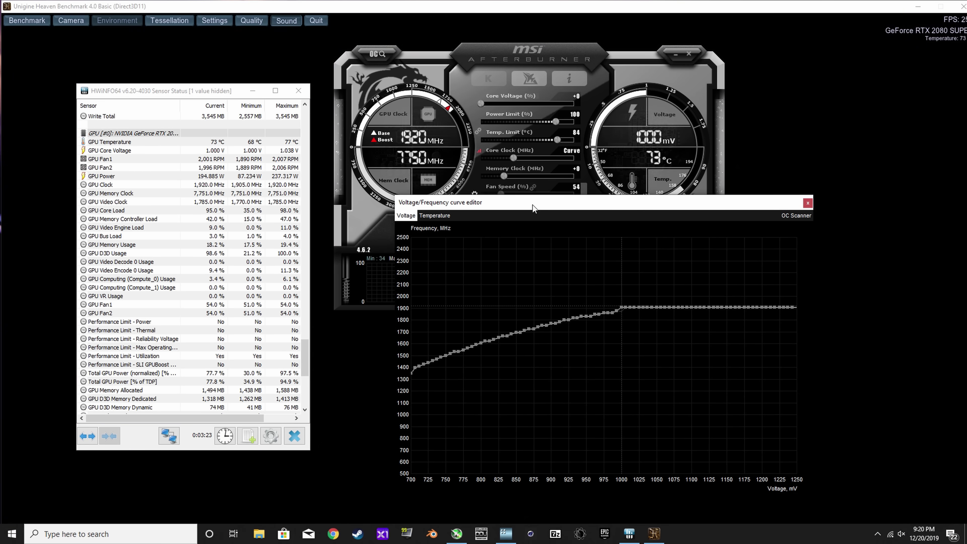
pyautogui.moveTo(540, 209); pyautogui.dragTo(507, 192)
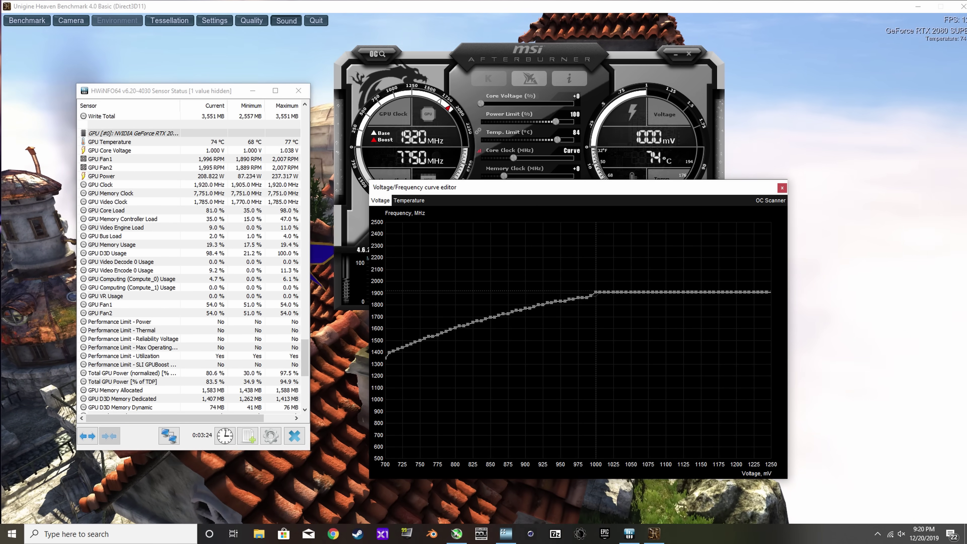
pyautogui.moveTo(596, 292)
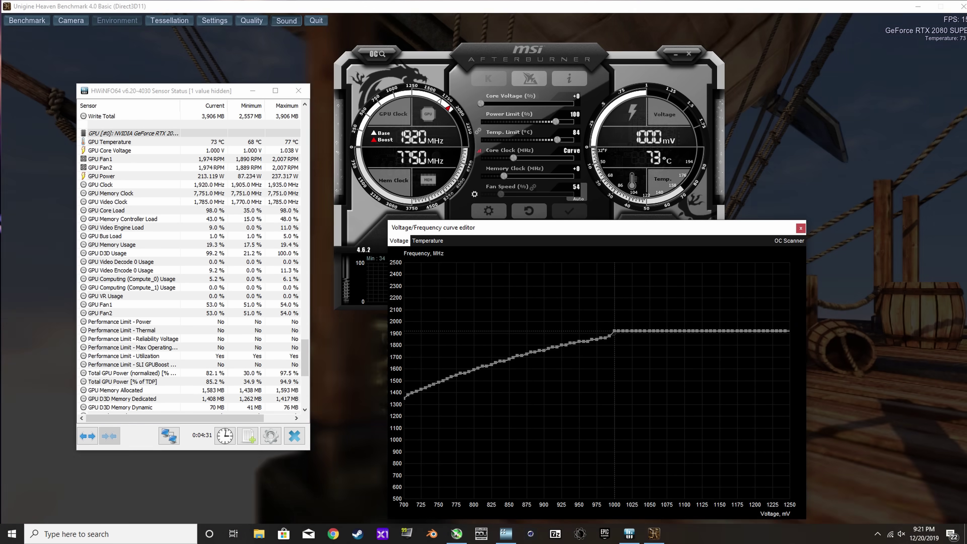
# - Raise the 981, 956, 937 and 925 mV points to about 1920 MHz, applying each stage
pyautogui.moveTo(601, 337); pyautogui.dragTo(601, 330)
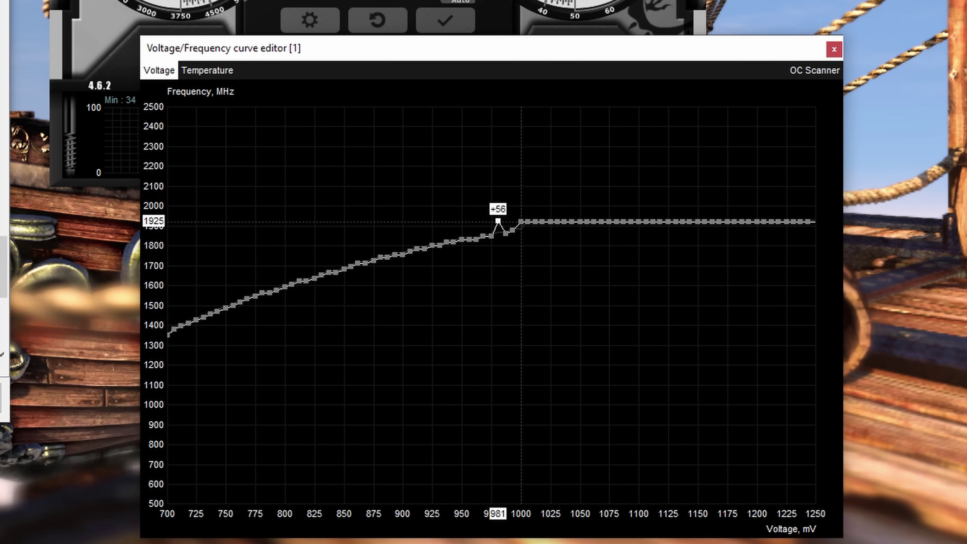
pyautogui.click(459, 14)
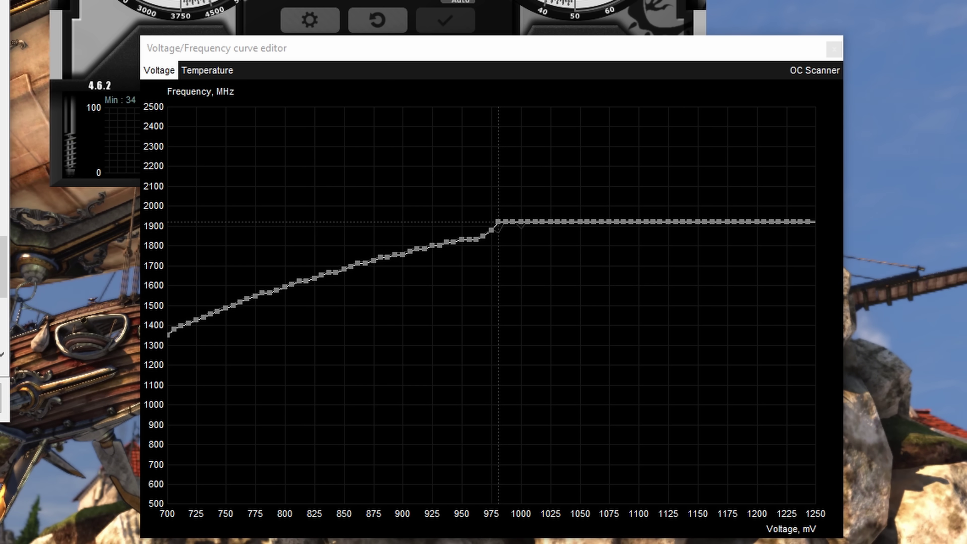
pyautogui.moveTo(469, 239); pyautogui.dragTo(469, 237)
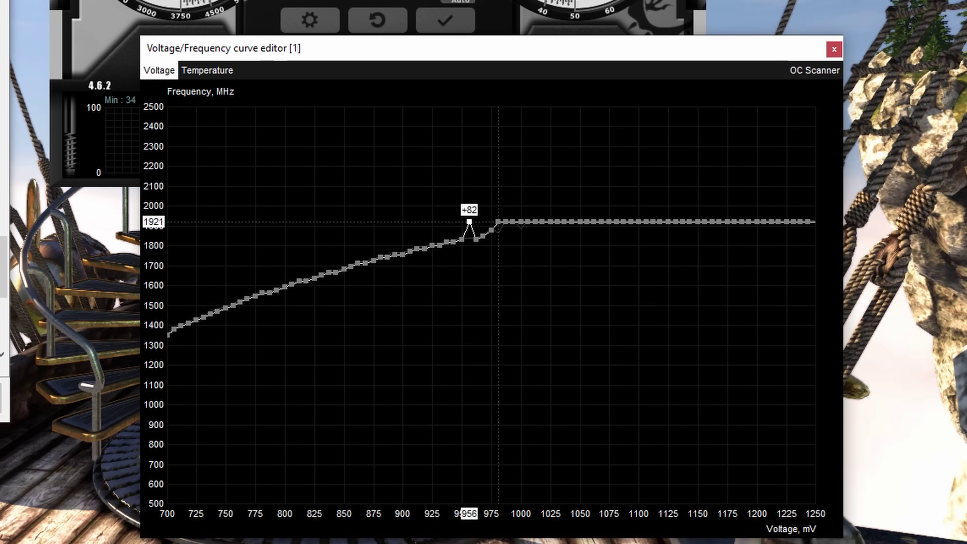
pyautogui.click(445, 19)
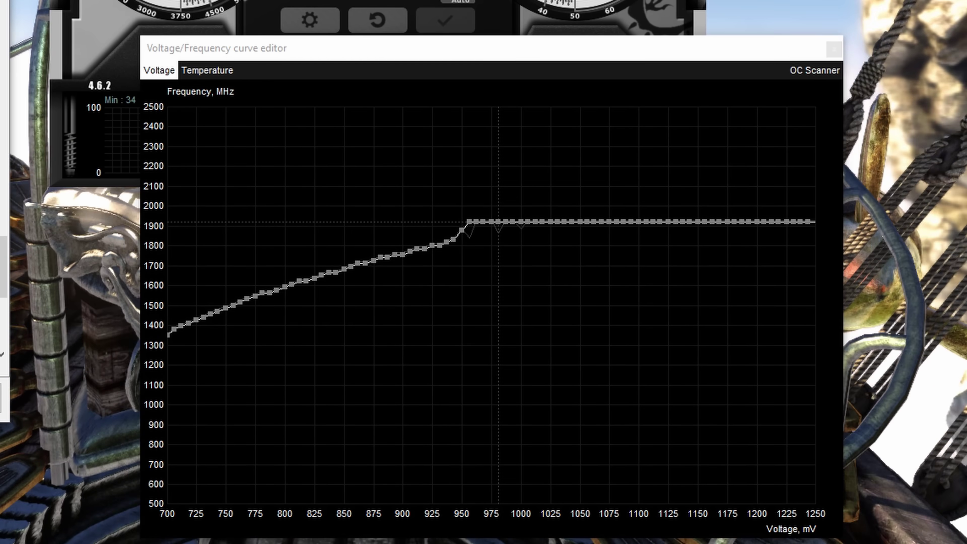
pyautogui.moveTo(446, 242); pyautogui.dragTo(446, 221)
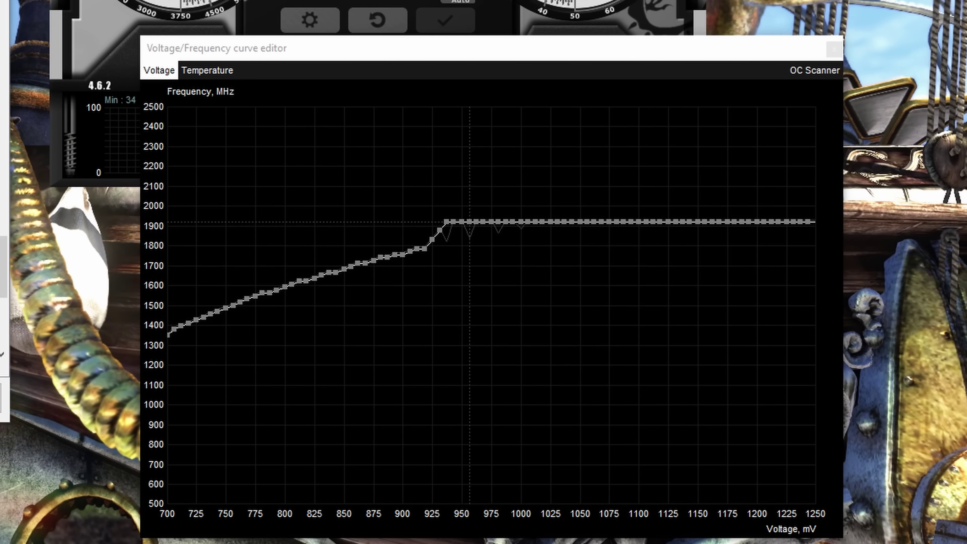
pyautogui.moveTo(431, 239); pyautogui.dragTo(431, 221)
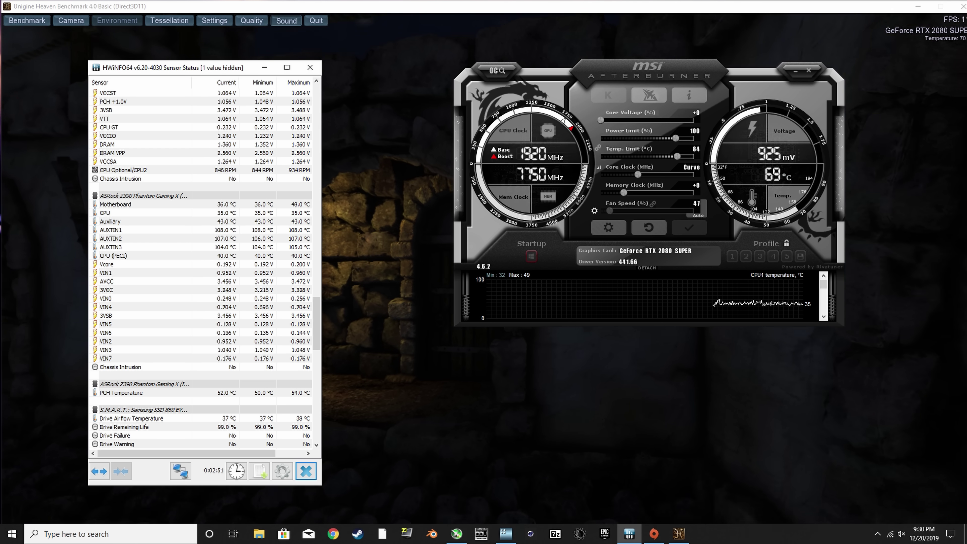
# - Reposition Afterburner and briefly reopen the curve editor to check the 925 mV curve
pyautogui.moveTo(648, 73); pyautogui.dragTo(556, 131)
pyautogui.hotkey('ctrl', 'f')
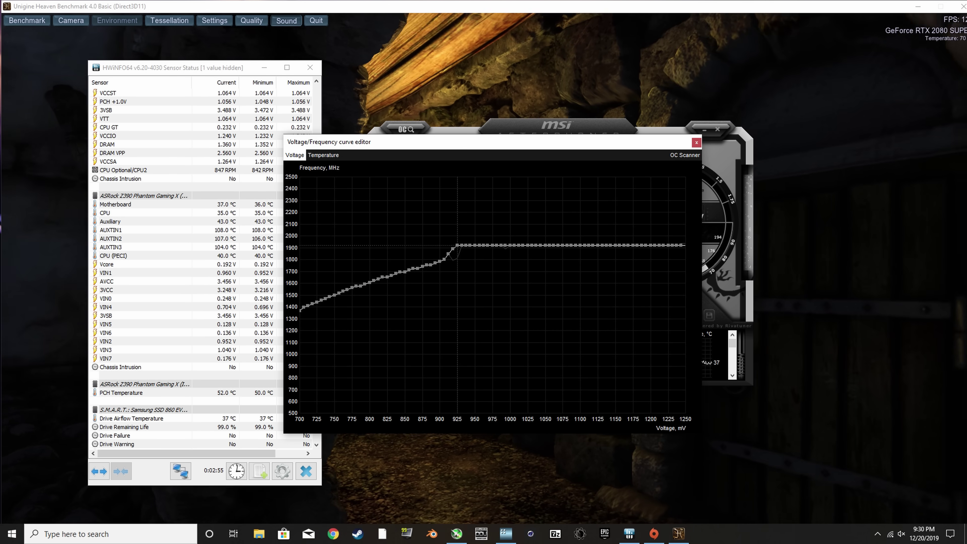
pyautogui.hotkey('ctrl', 'f')
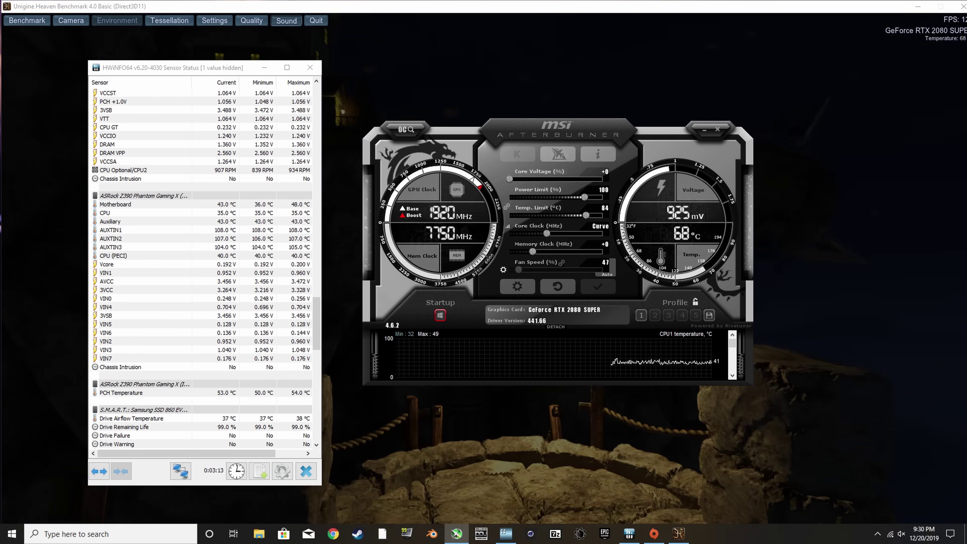
# - Load saved profile 1, the RTX 2080 Super undervolt, with Ctrl+1
pyautogui.hotkey('ctrl', '1')
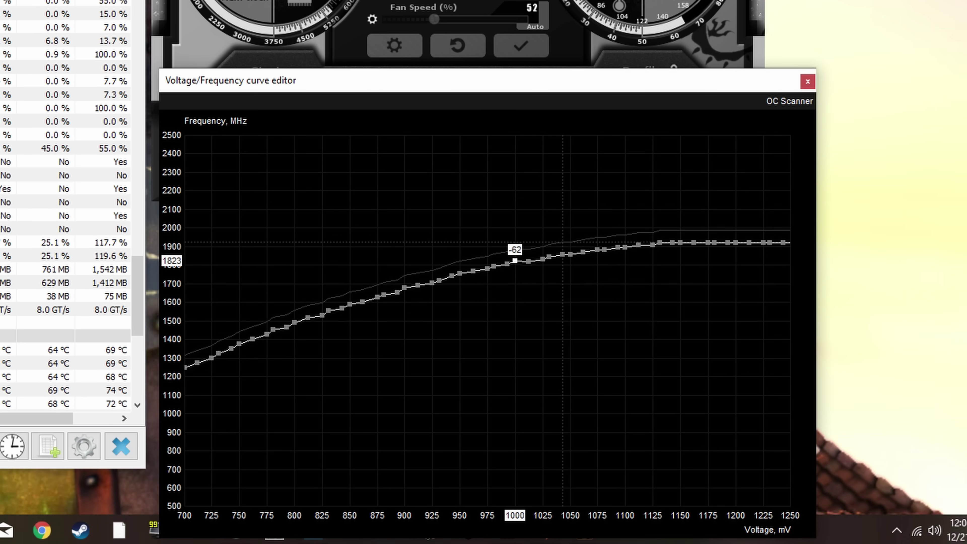
# - Shift the GTX 1080 curve down about 51 MHz and raise the 1000 mV point to 1900 MHz, then apply
pyautogui.moveTo(514, 261); pyautogui.dragTo(515, 264)
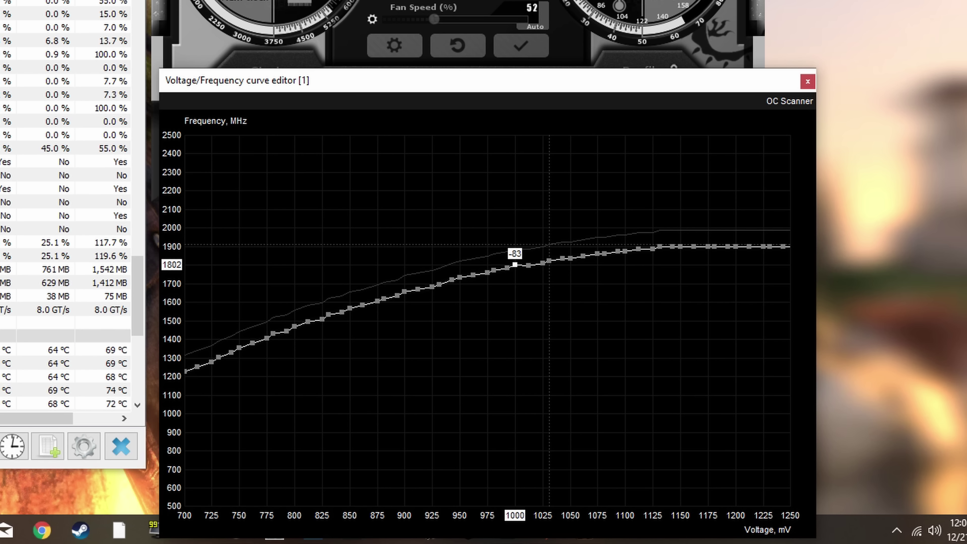
pyautogui.moveTo(515, 264); pyautogui.dragTo(515, 247)
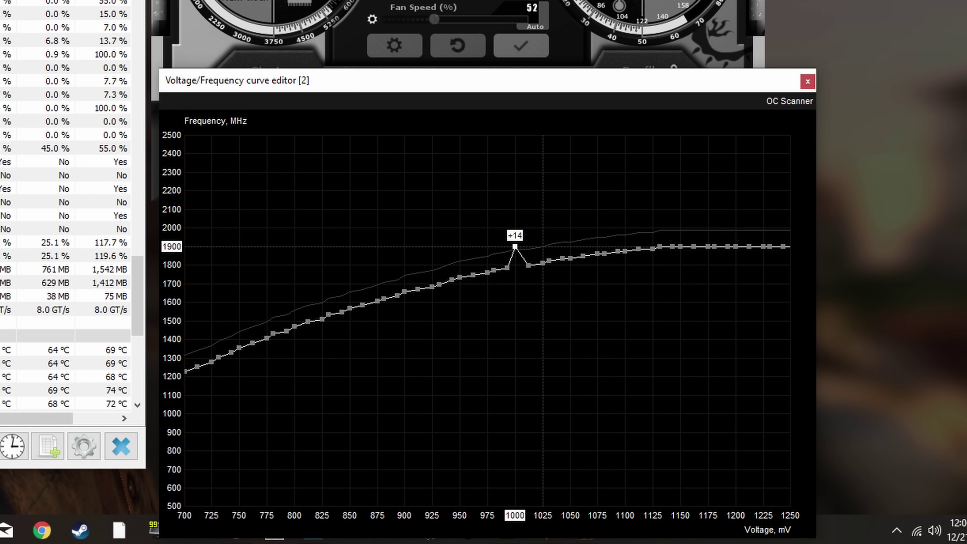
pyautogui.click(521, 45)
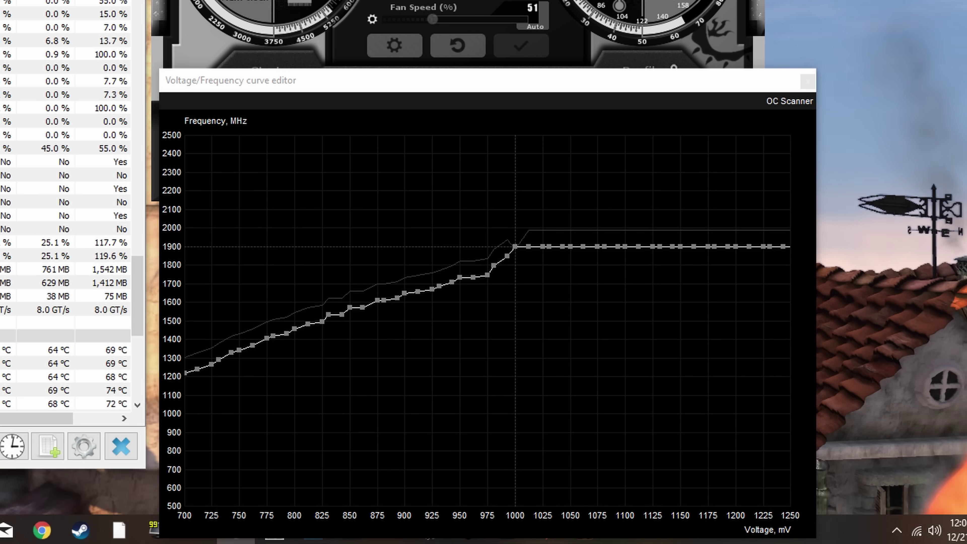
# - Raise the 981 mV point to 1900 MHz and nudge 993 mV to 1887 MHz, applying each change
pyautogui.moveTo(493, 265); pyautogui.dragTo(493, 247)
pyautogui.click(520, 46)
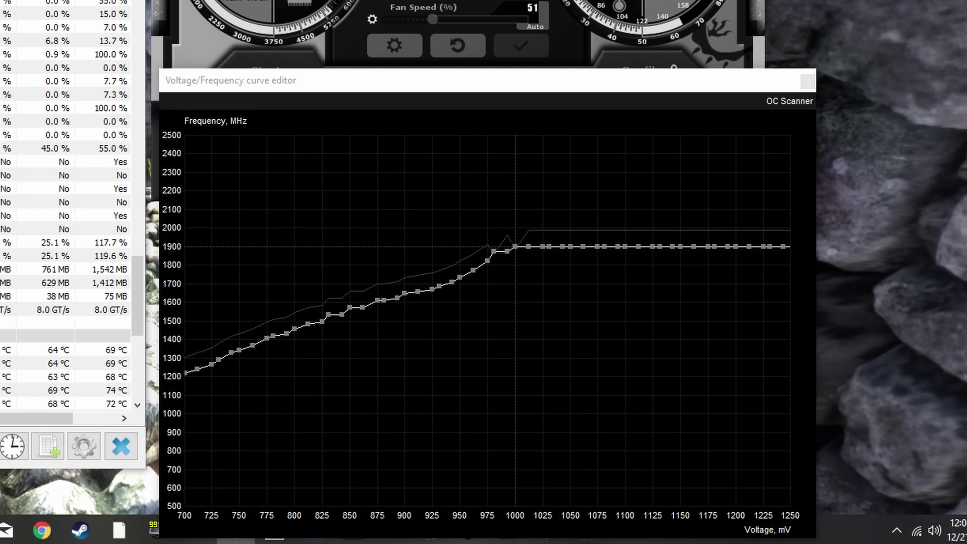
pyautogui.moveTo(507, 251); pyautogui.dragTo(507, 248)
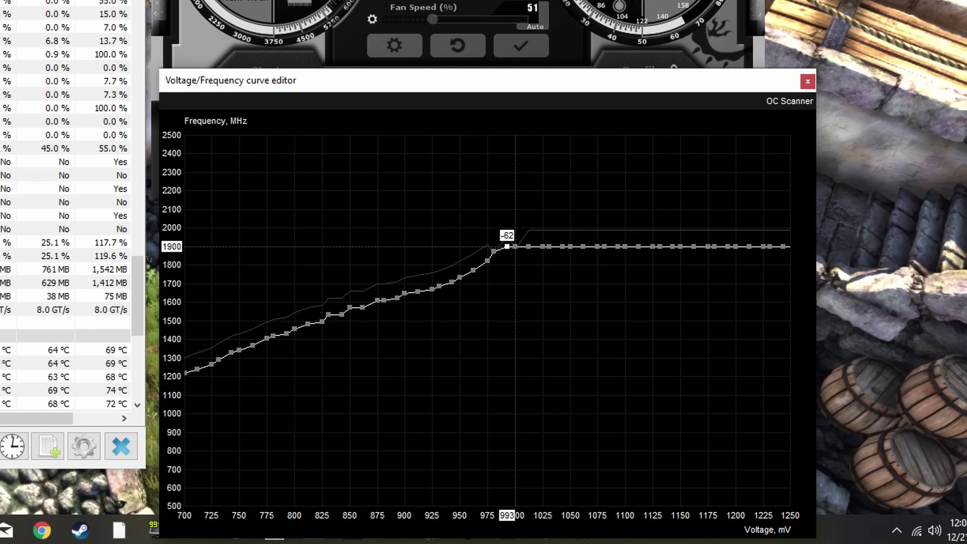
pyautogui.click(521, 46)
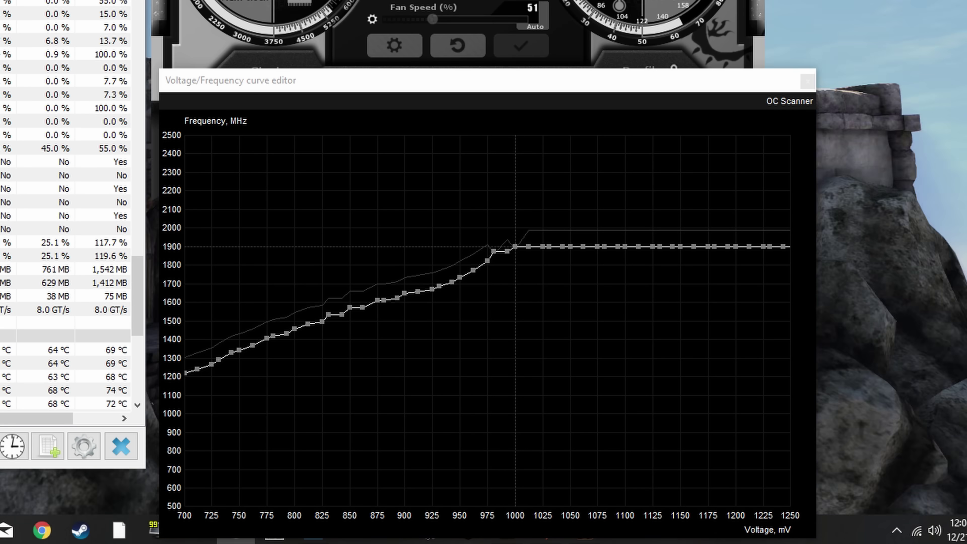
pyautogui.moveTo(556, 60); pyautogui.dragTo(570, 28)
pyautogui.click(473, 246)
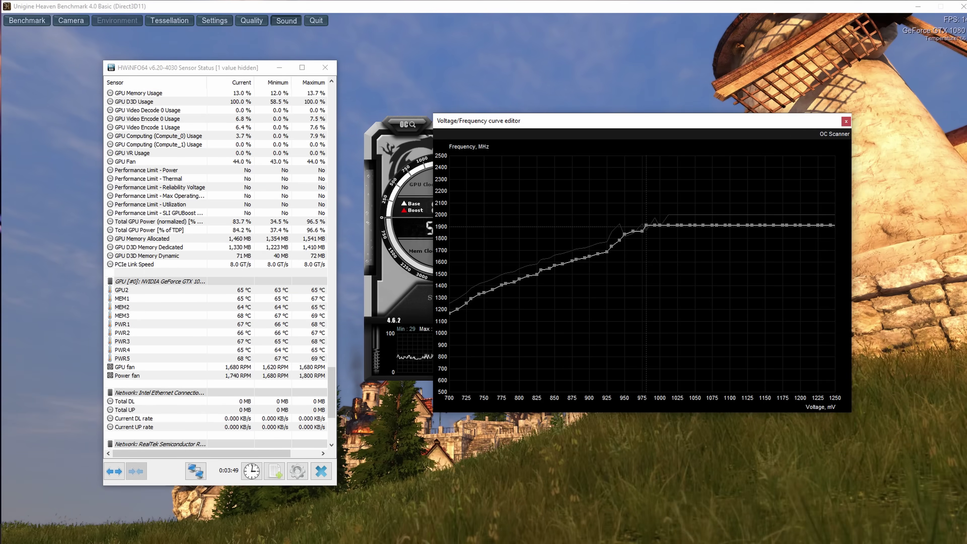